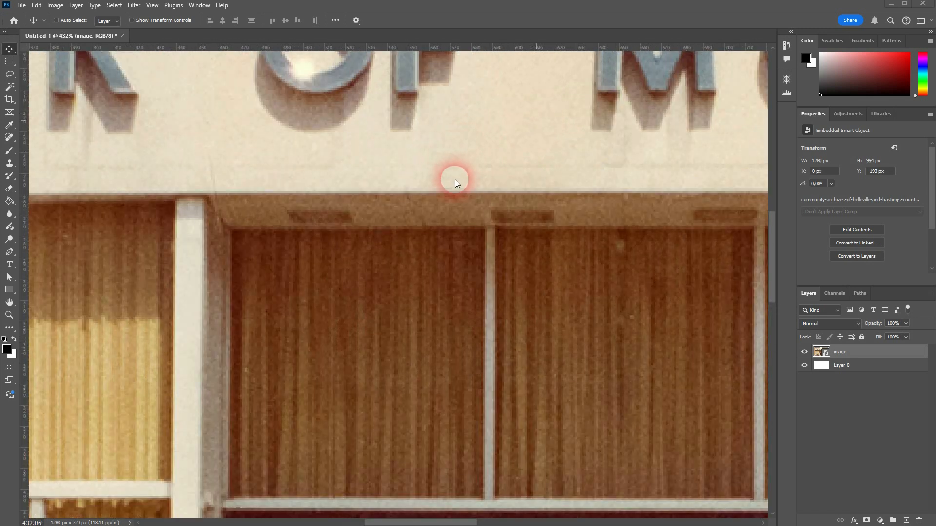
Duplicate the image layer and rename the copy "noise reduction"
{"action": "scroll", "coordinate": [453, 273], "scroll_direction": "down", "scroll_amount": 5}
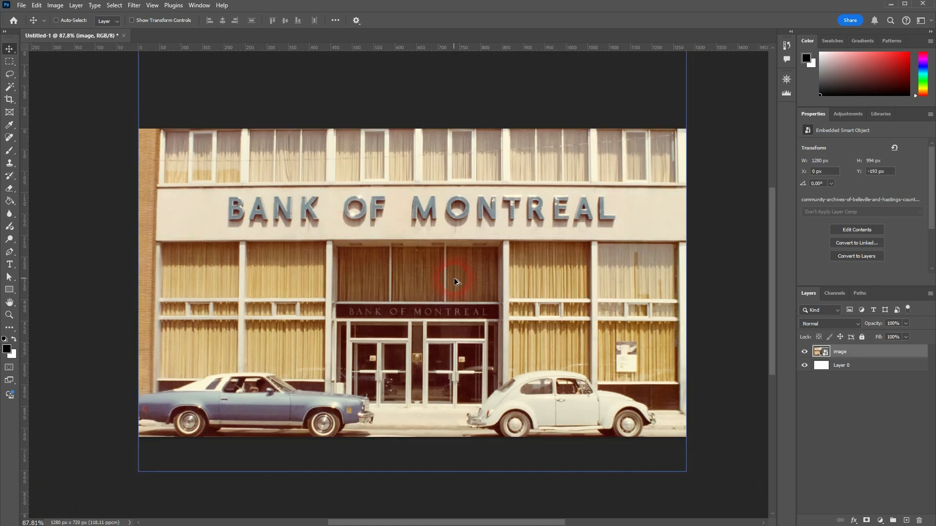
{"action": "scroll", "coordinate": [447, 279], "scroll_direction": "down", "scroll_amount": 1}
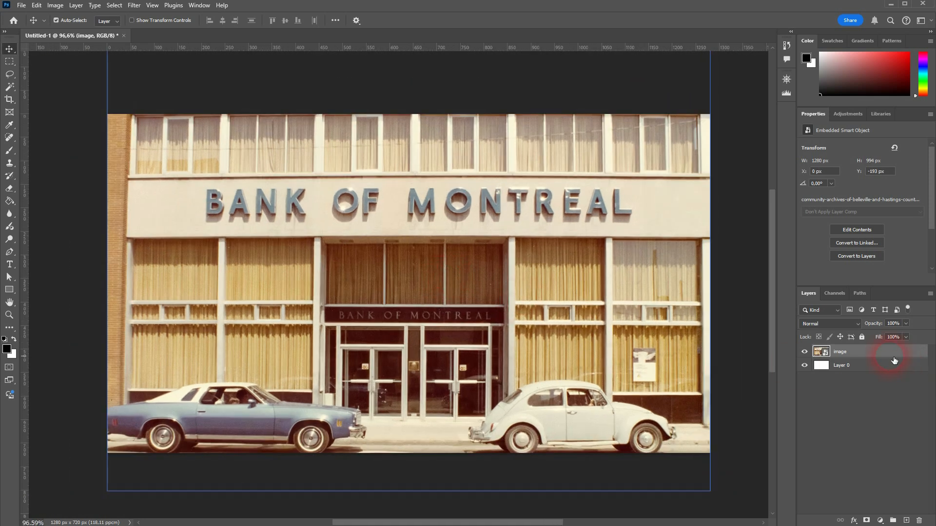
{"action": "key", "text": "ctrl+j"}
{"action": "double_click", "coordinate": [857, 358]}
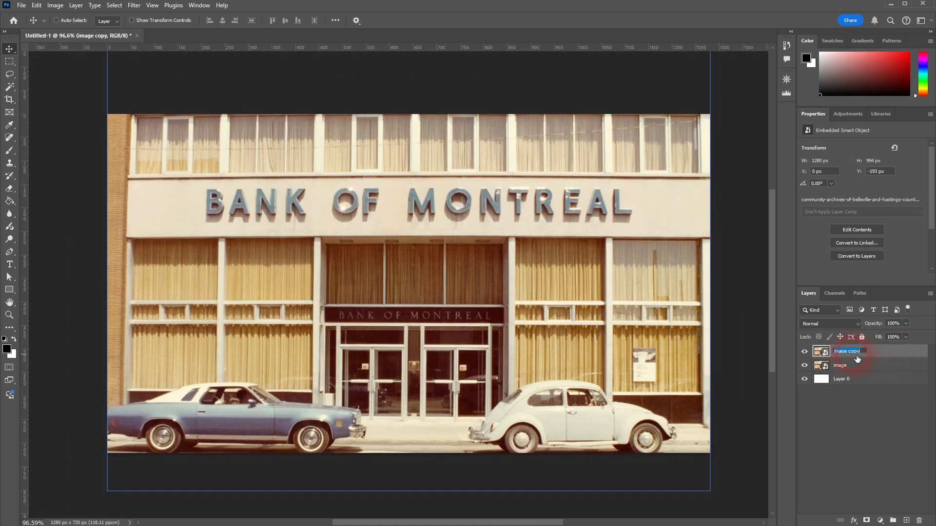
{"action": "type", "text": "noise reduction"}
{"action": "left_click", "coordinate": [857, 358]}
Start the Reduce Noise filter on the noise reduction layer and magnify its preview to 600% on the blue car's door
{"action": "left_click", "coordinate": [133, 6]}
{"action": "mouse_move", "coordinate": [234, 148]}
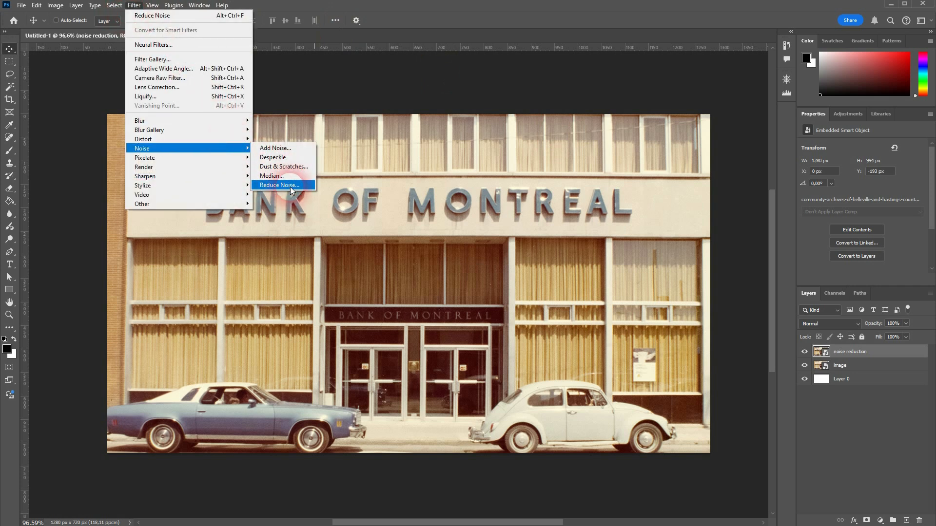
{"action": "left_click", "coordinate": [302, 186]}
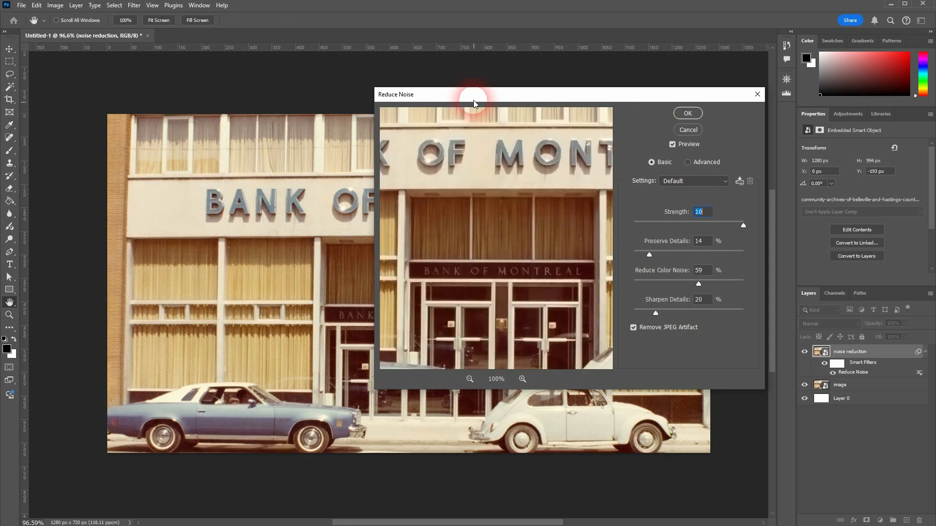
{"action": "left_click", "coordinate": [265, 424]}
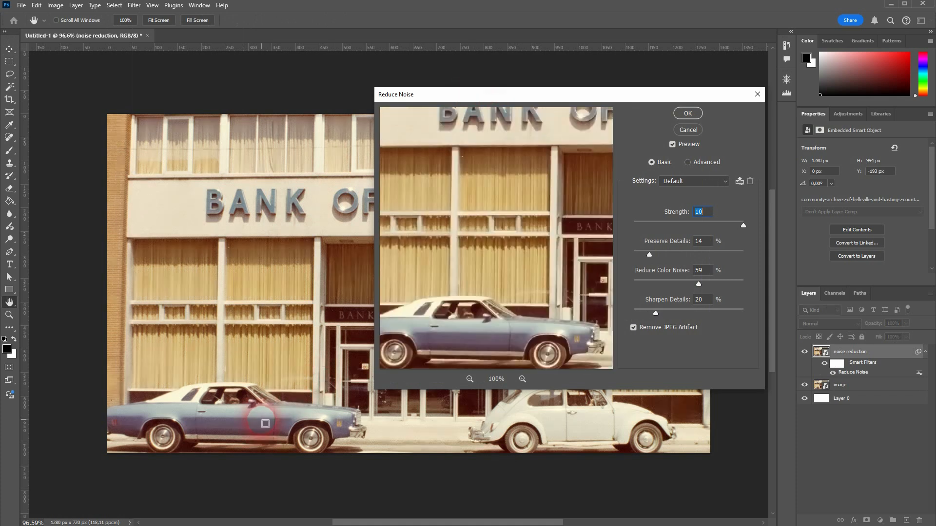
{"action": "left_click", "coordinate": [521, 380]}
{"action": "left_click", "coordinate": [522, 380]}
{"action": "left_click", "coordinate": [522, 379]}
{"action": "left_click", "coordinate": [522, 379]}
{"action": "left_click", "coordinate": [522, 379]}
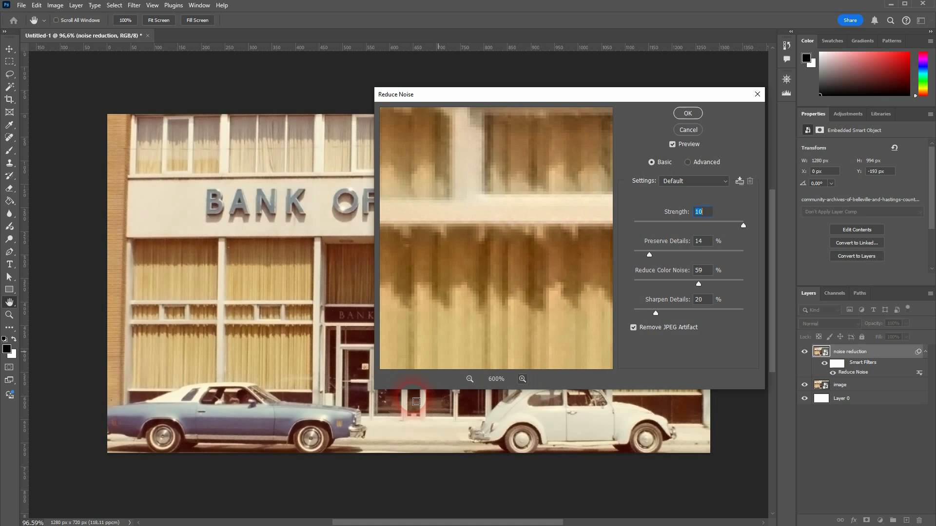
{"action": "left_click", "coordinate": [254, 420]}
{"action": "left_click", "coordinate": [496, 304]}
{"action": "left_click_drag", "start_coordinate": [464, 200], "coordinate": [514, 256]}
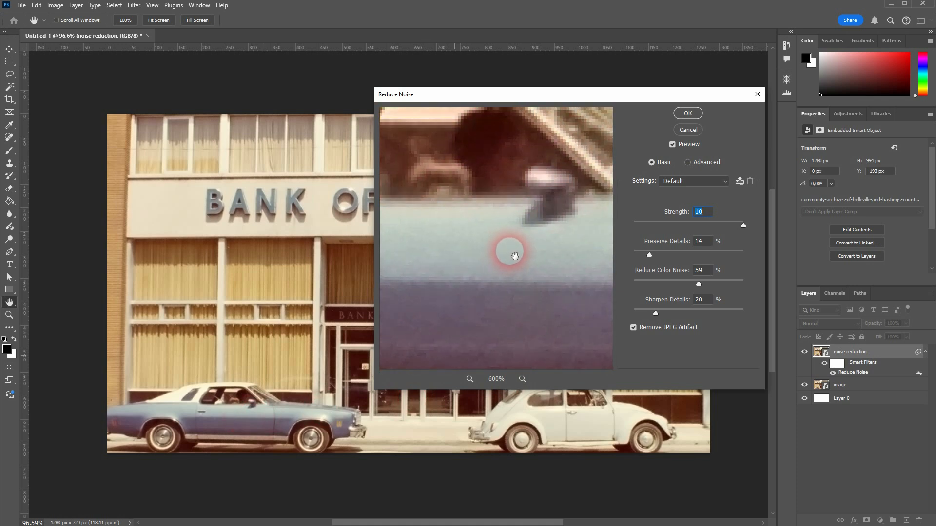
Compare the magnified car door with the Reduce Noise preview off and on
{"action": "left_click", "coordinate": [673, 145]}
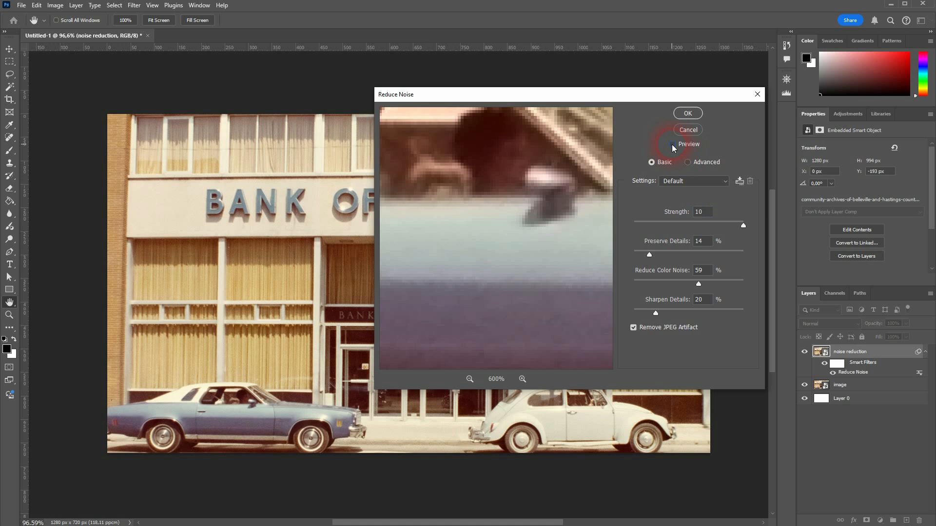
{"action": "mouse_move", "coordinate": [542, 273]}
{"action": "left_mouse_down"}
{"action": "mouse_move", "coordinate": [503, 265]}
{"action": "mouse_move", "coordinate": [538, 290]}
{"action": "left_mouse_up"}
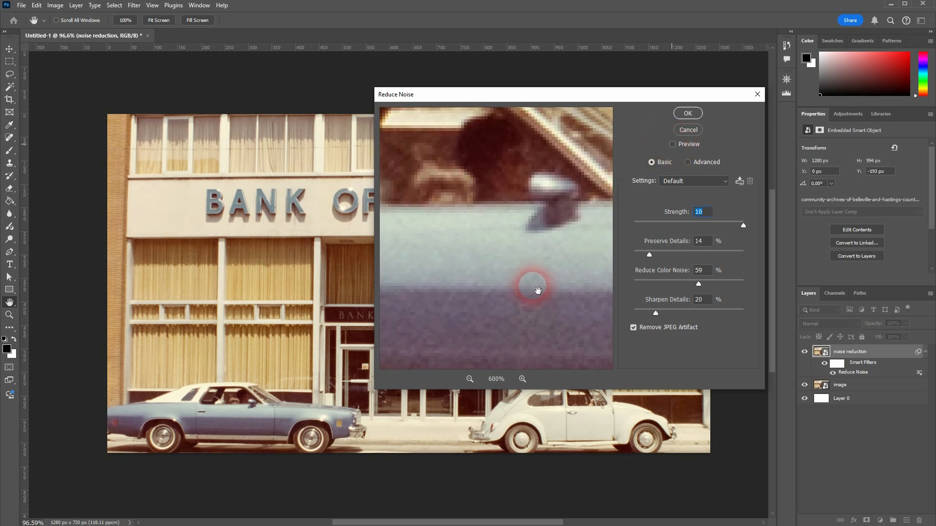
{"action": "left_click", "coordinate": [673, 145]}
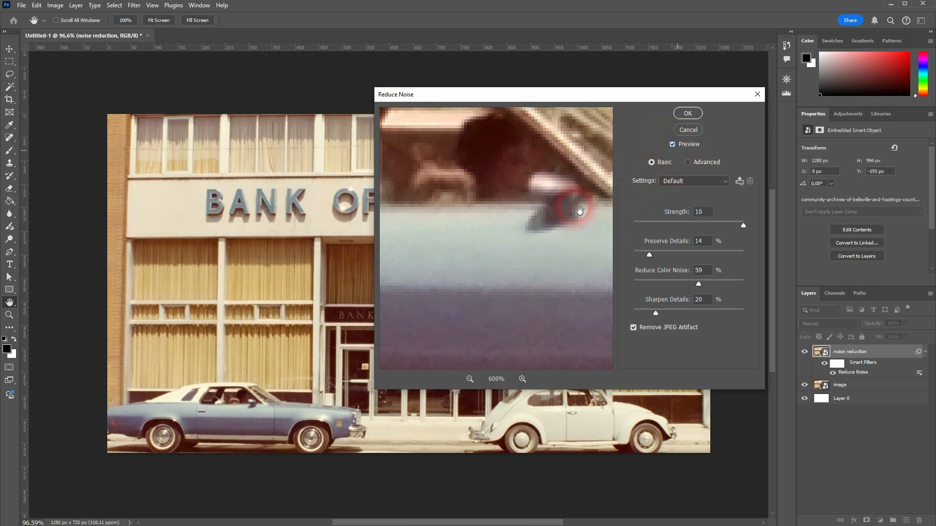
Examine the filter's Advanced per-channel options and saved settings presets, returning to Basic mode
{"action": "left_click", "coordinate": [683, 181]}
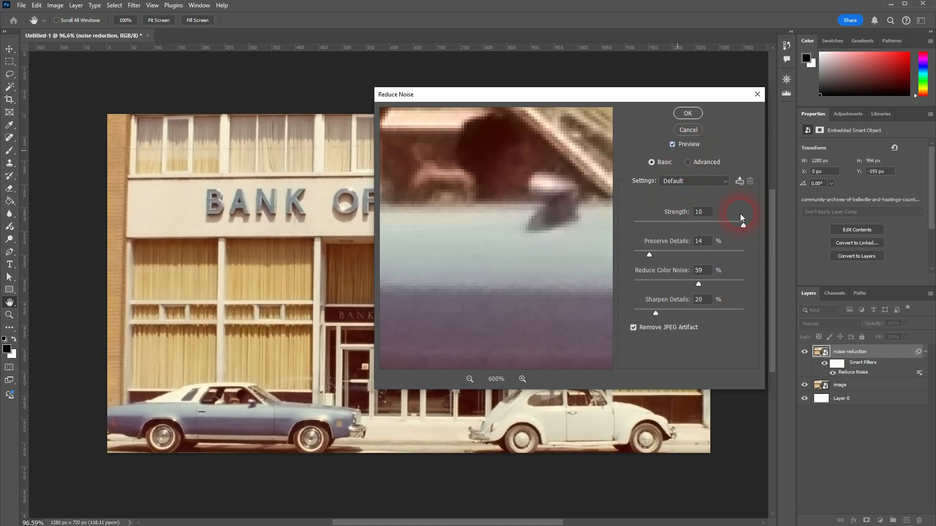
{"action": "left_click", "coordinate": [688, 162]}
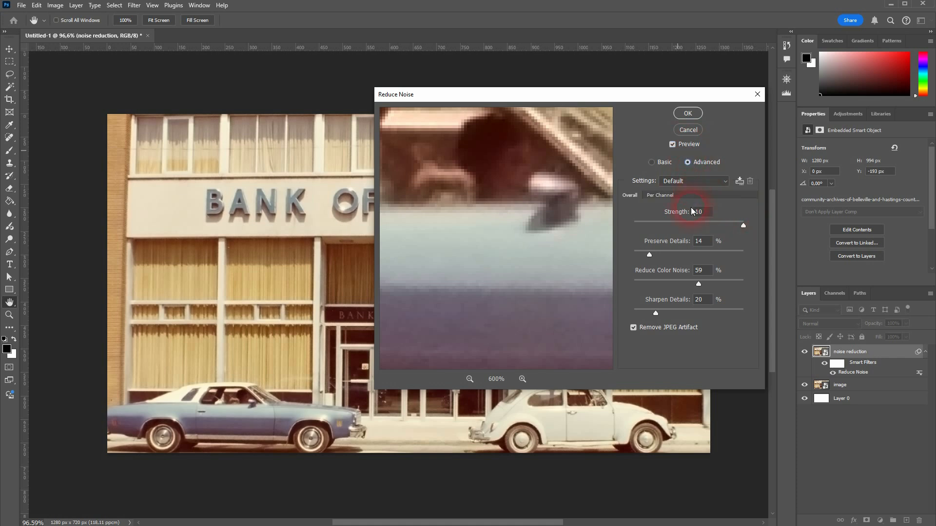
{"action": "left_click", "coordinate": [662, 194]}
{"action": "left_click", "coordinate": [697, 304]}
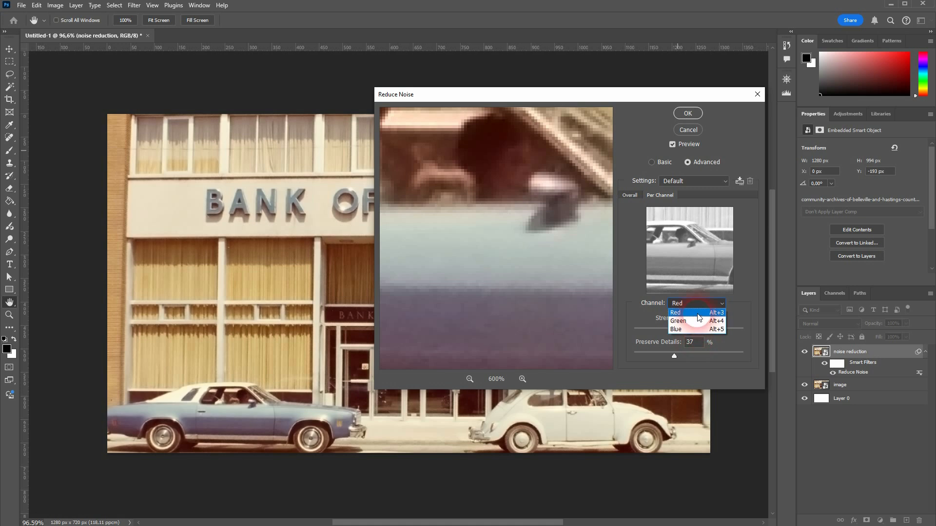
{"action": "left_click", "coordinate": [758, 253]}
{"action": "left_click", "coordinate": [658, 162]}
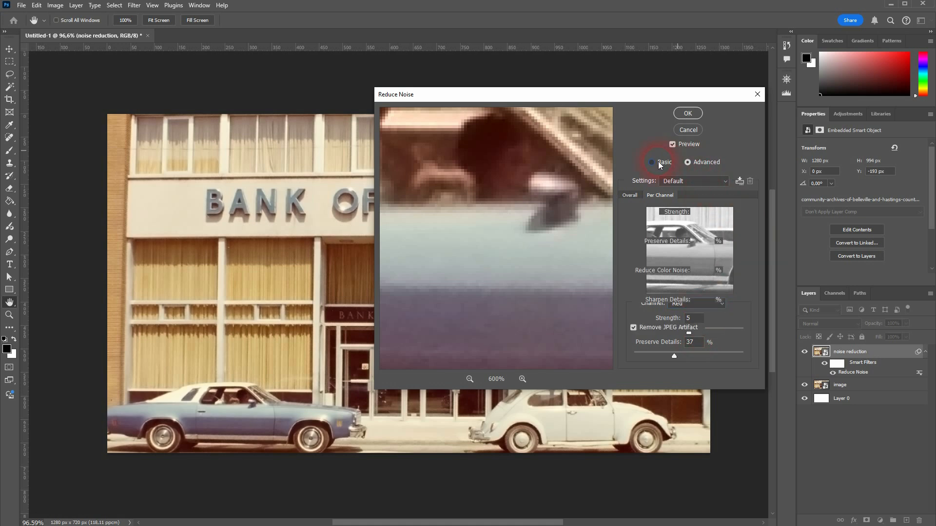
{"action": "left_click", "coordinate": [700, 185]}
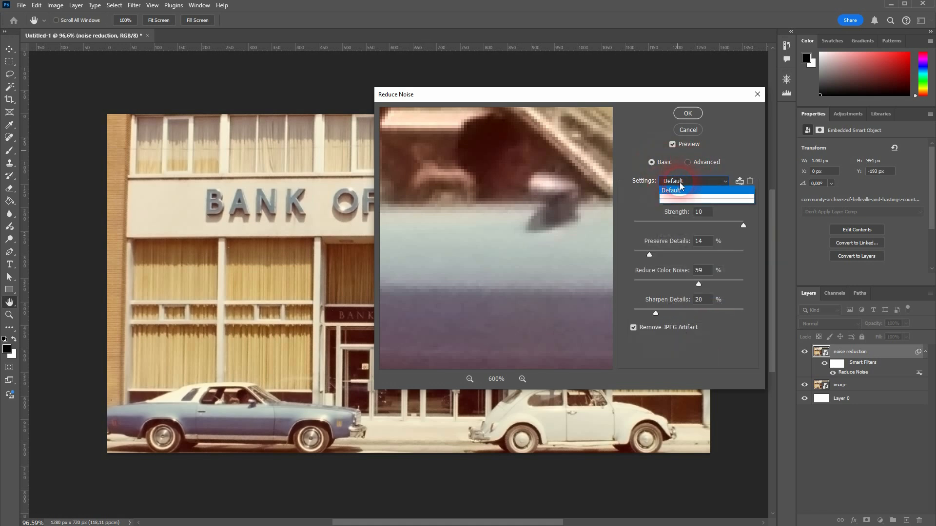
{"action": "left_click", "coordinate": [742, 158]}
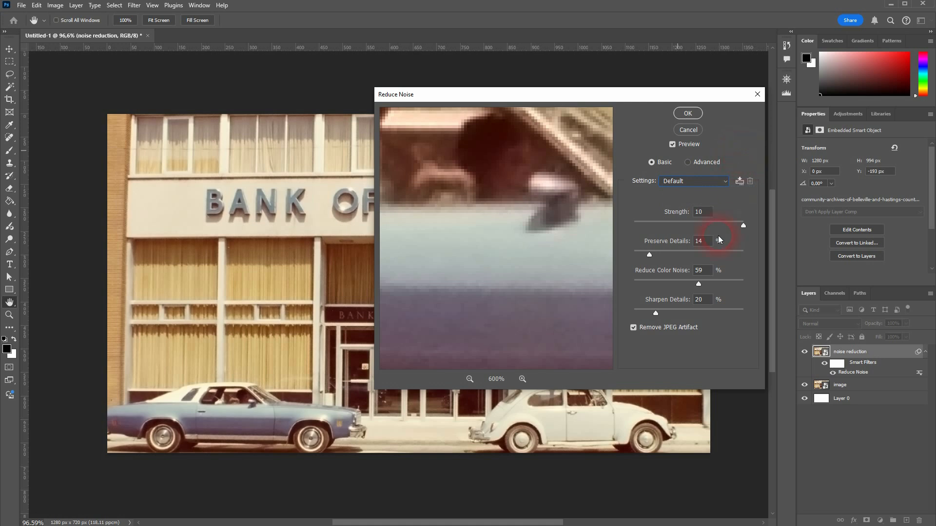
Try Reduce Noise with JPEG artifact removal off, Strength at 0 and Reduce Color Noise at 33%
{"action": "left_click", "coordinate": [634, 328]}
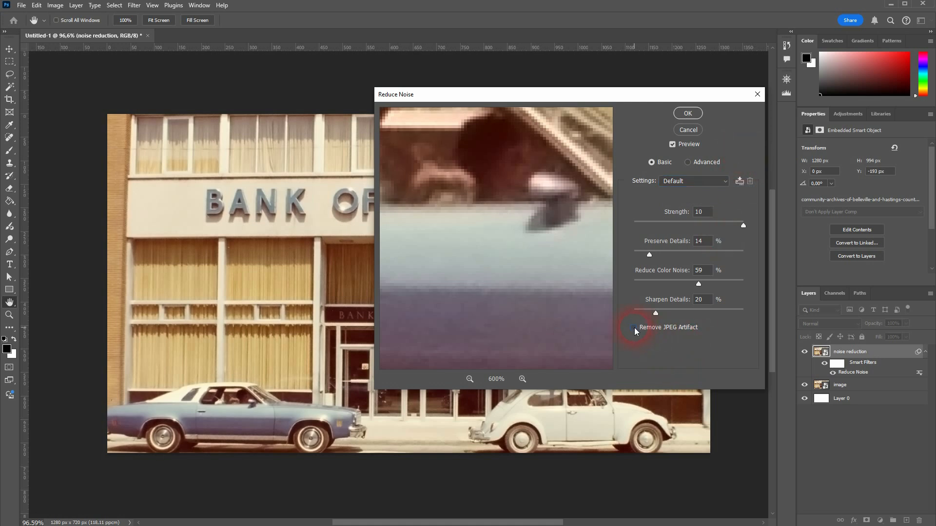
{"action": "left_click_drag", "start_coordinate": [739, 226], "coordinate": [629, 228]}
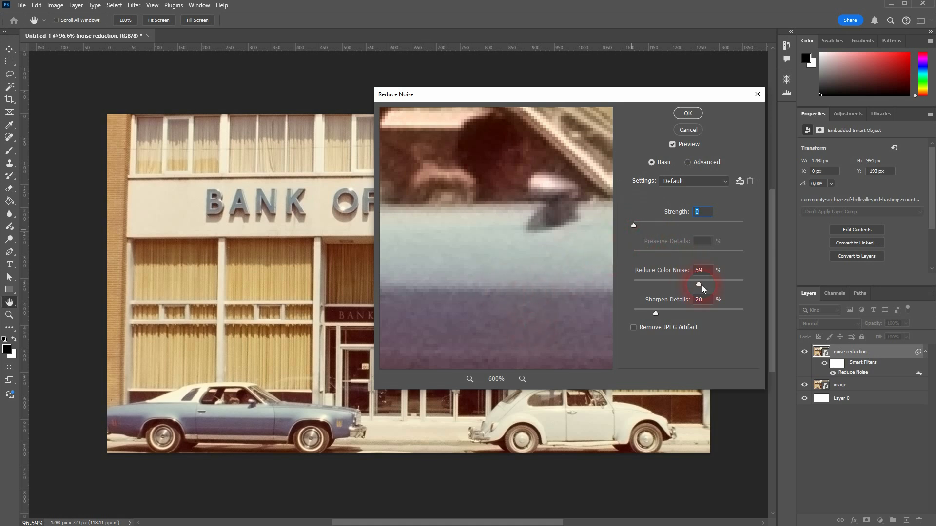
{"action": "mouse_move", "coordinate": [659, 284]}
{"action": "left_mouse_down"}
{"action": "mouse_move", "coordinate": [734, 284]}
{"action": "mouse_move", "coordinate": [671, 288]}
{"action": "left_mouse_up"}
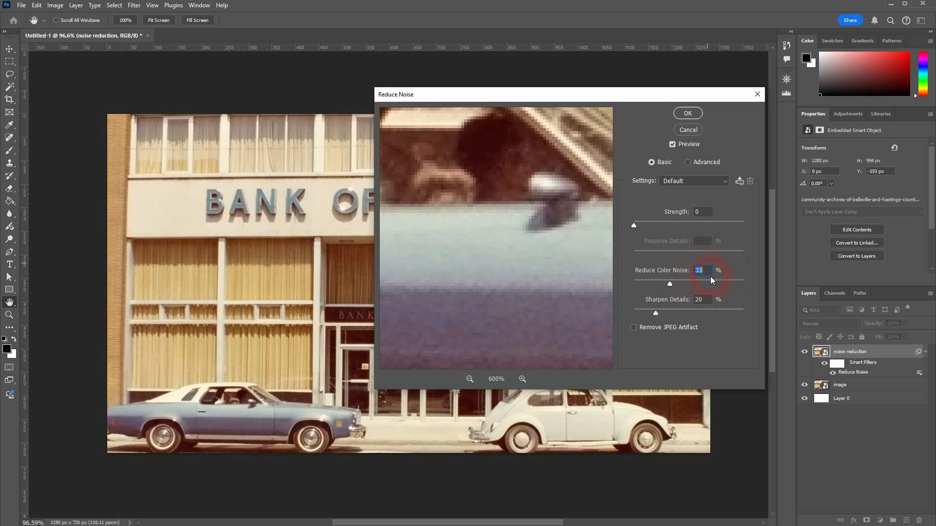
Set the noise reduction Strength to 8 and Preserve Details to 36%
{"action": "left_click_drag", "start_coordinate": [635, 225], "coordinate": [675, 229]}
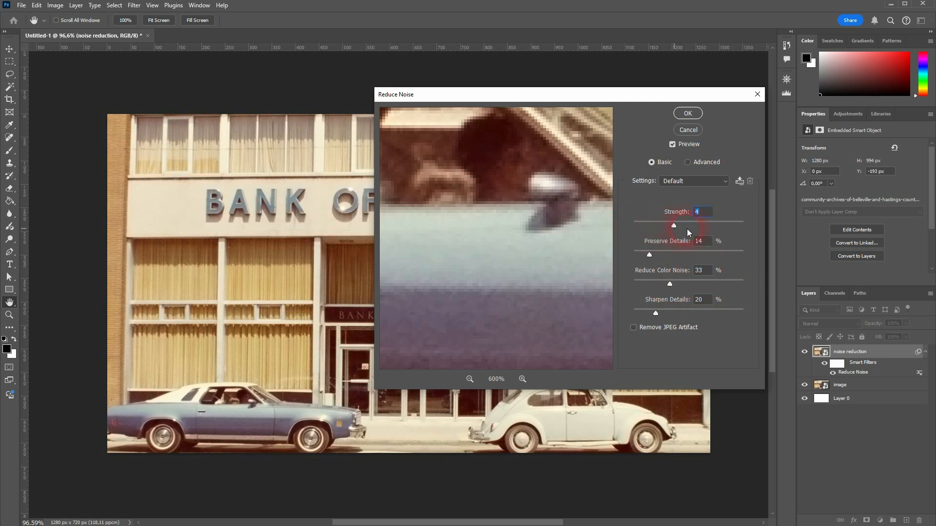
{"action": "left_click_drag", "start_coordinate": [684, 226], "coordinate": [775, 224]}
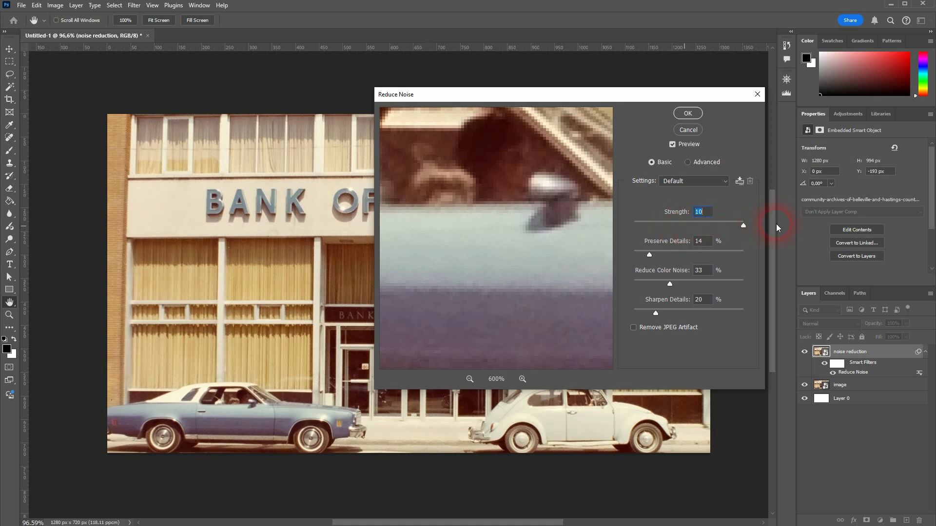
{"action": "left_click_drag", "start_coordinate": [508, 329], "coordinate": [488, 310]}
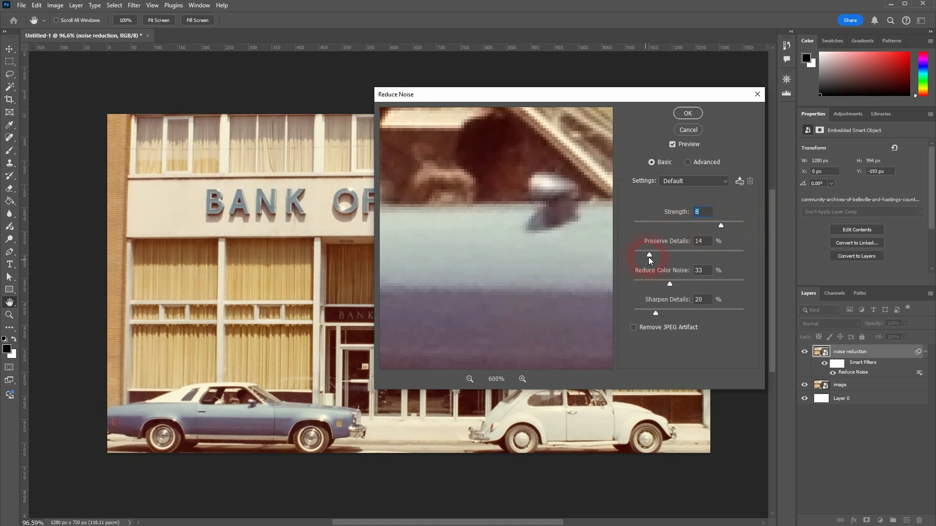
{"action": "left_click_drag", "start_coordinate": [650, 259], "coordinate": [720, 255]}
{"action": "left_click", "coordinate": [529, 339]}
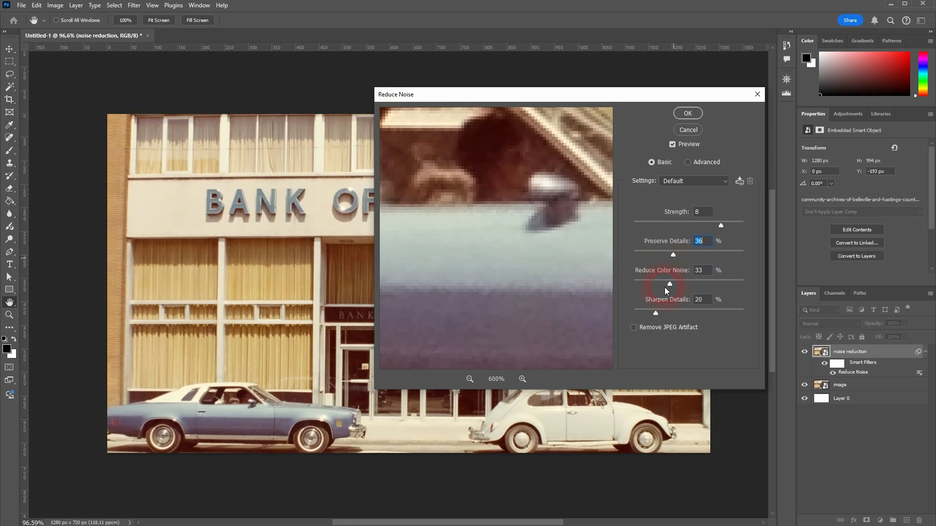
Apply the filter with Reduce Color Noise at 28%, Sharpen Details at 16% and Remove JPEG Artifact enabled
{"action": "left_click_drag", "start_coordinate": [671, 285], "coordinate": [738, 284]}
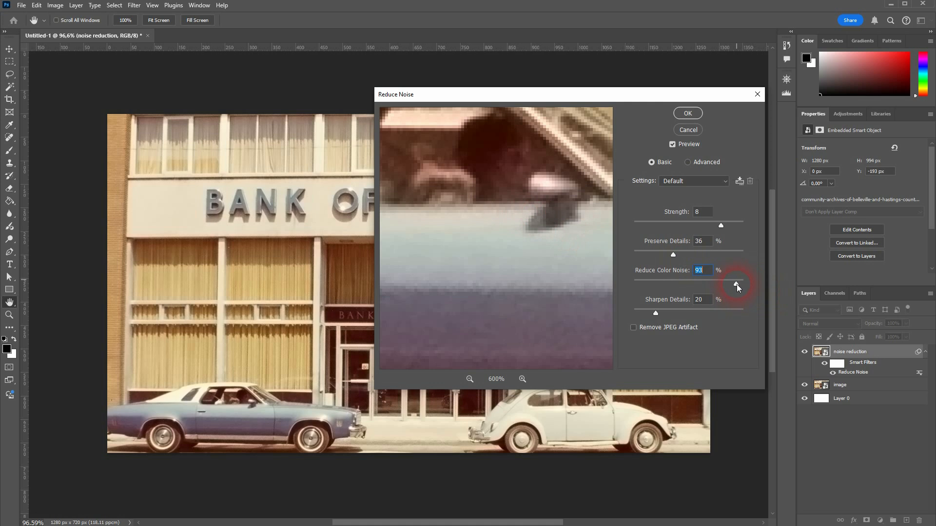
{"action": "left_click_drag", "start_coordinate": [670, 288], "coordinate": [650, 314]}
{"action": "left_click", "coordinate": [634, 327]}
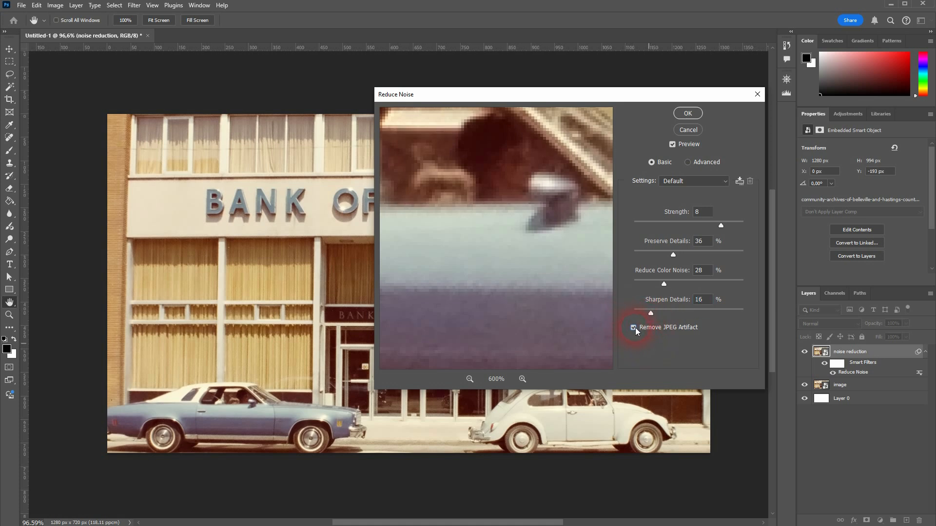
{"action": "left_click", "coordinate": [633, 328]}
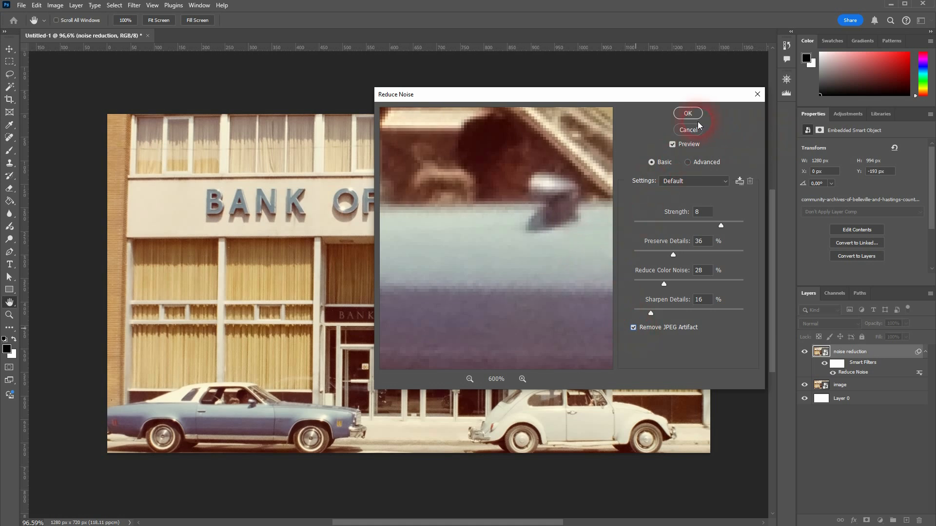
{"action": "left_click", "coordinate": [688, 113]}
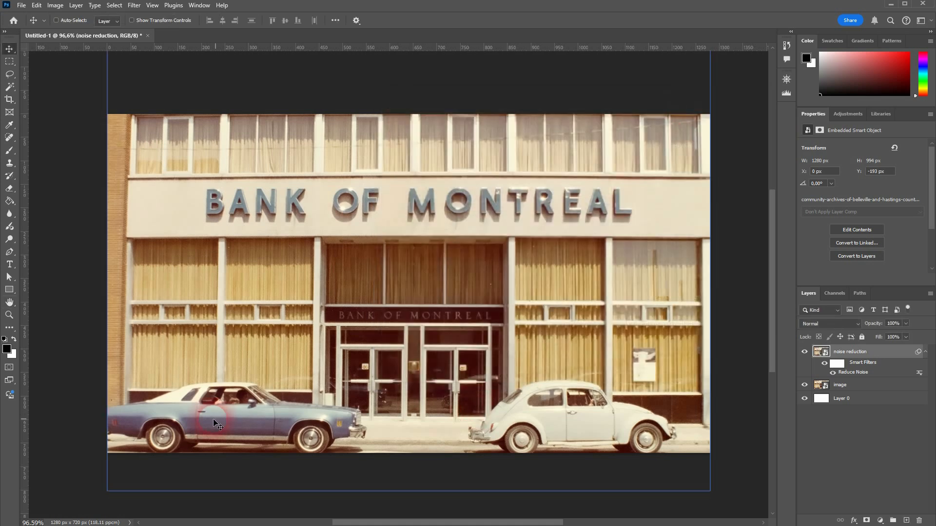
Compare the blue car up close with the noise reduction layer hidden and shown, and return to the full image
{"action": "scroll", "coordinate": [253, 424], "scroll_direction": "up", "scroll_amount": 10}
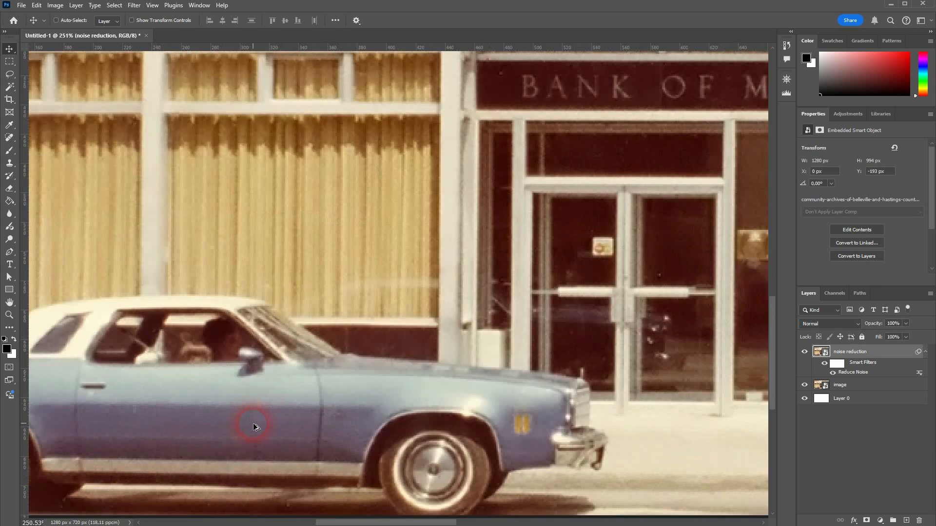
{"action": "scroll", "coordinate": [253, 423], "scroll_direction": "up", "scroll_amount": 3}
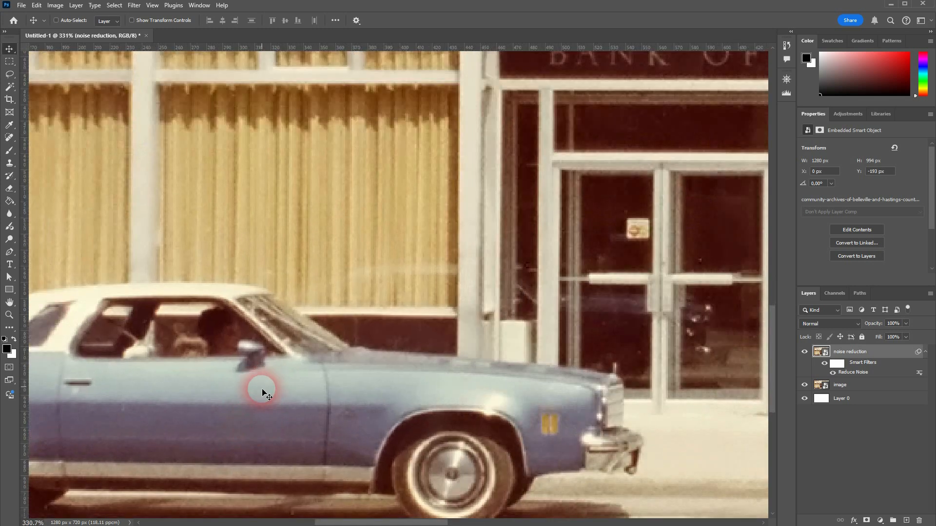
{"action": "left_click", "coordinate": [809, 354]}
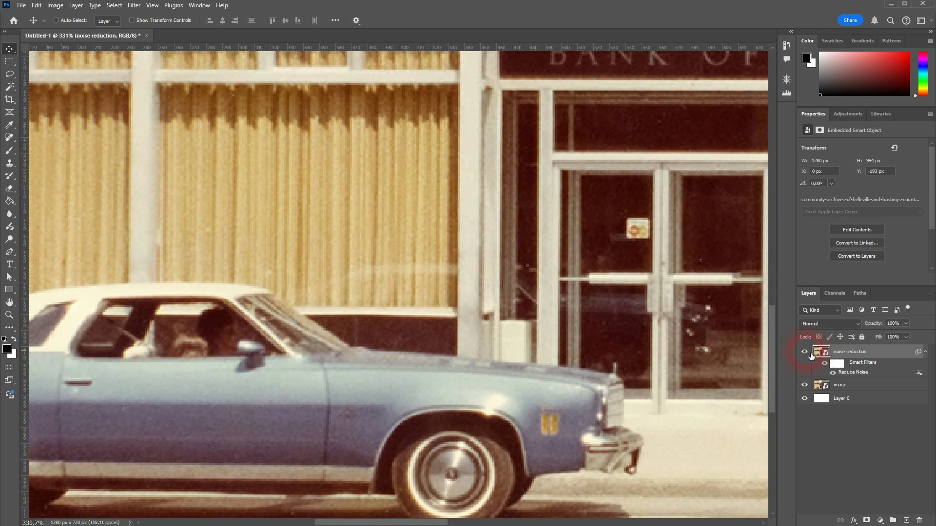
{"action": "left_click", "coordinate": [810, 355]}
{"action": "left_click", "coordinate": [806, 352]}
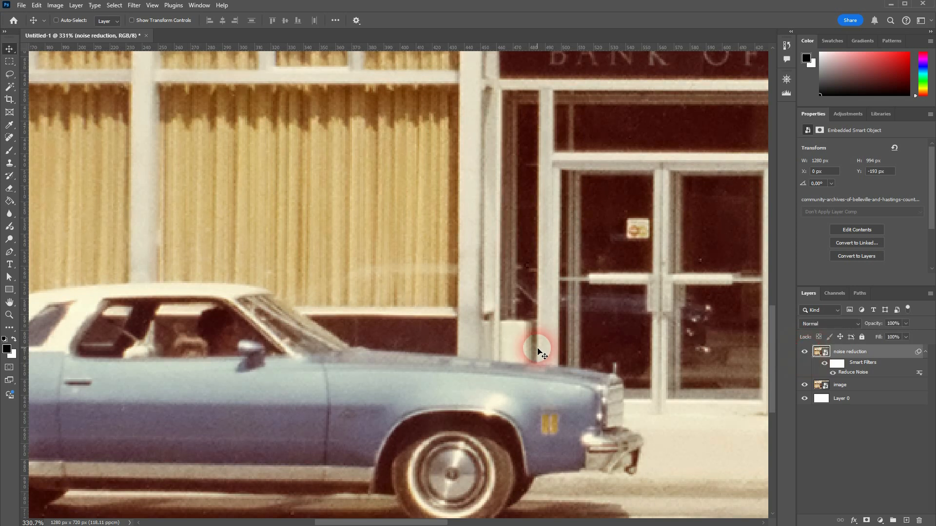
{"action": "key", "text": "ctrl+0"}
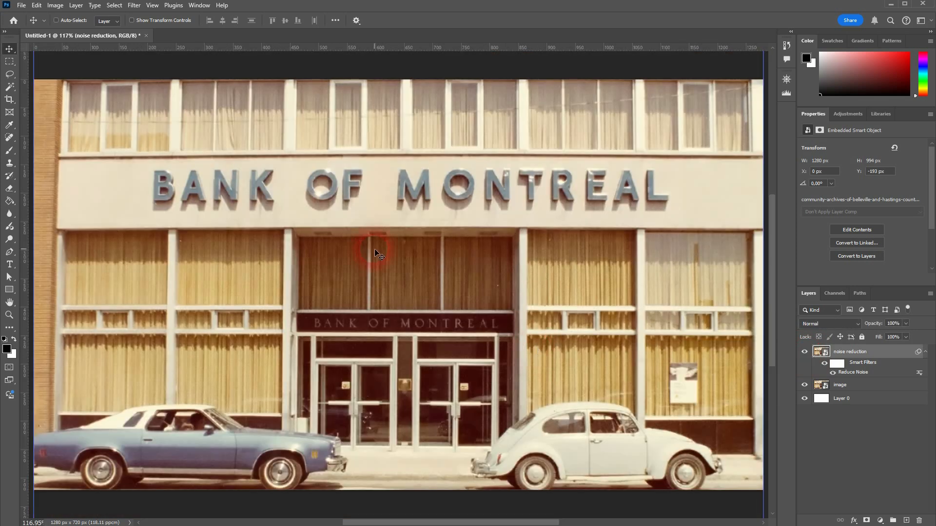
Apply the Sharpen filter to the noise reduction smart object layer
{"action": "left_click", "coordinate": [136, 5]}
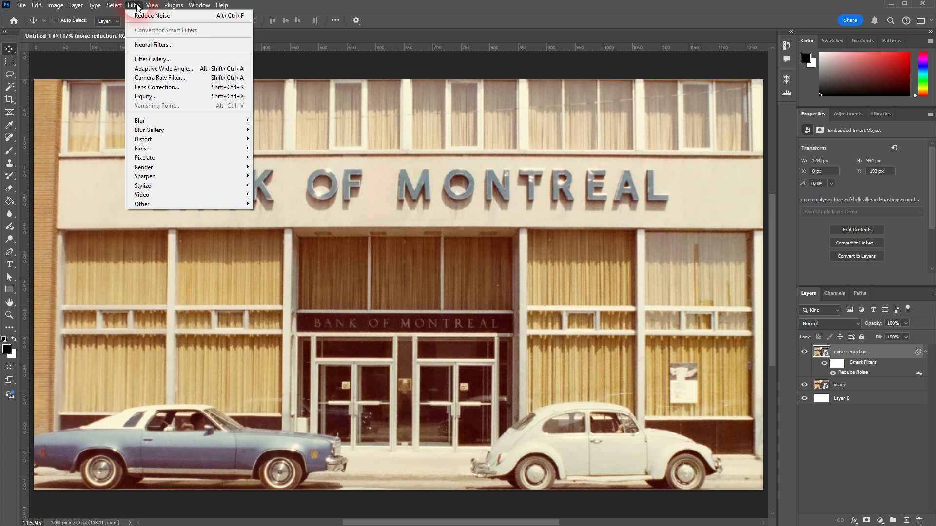
{"action": "mouse_move", "coordinate": [222, 175]}
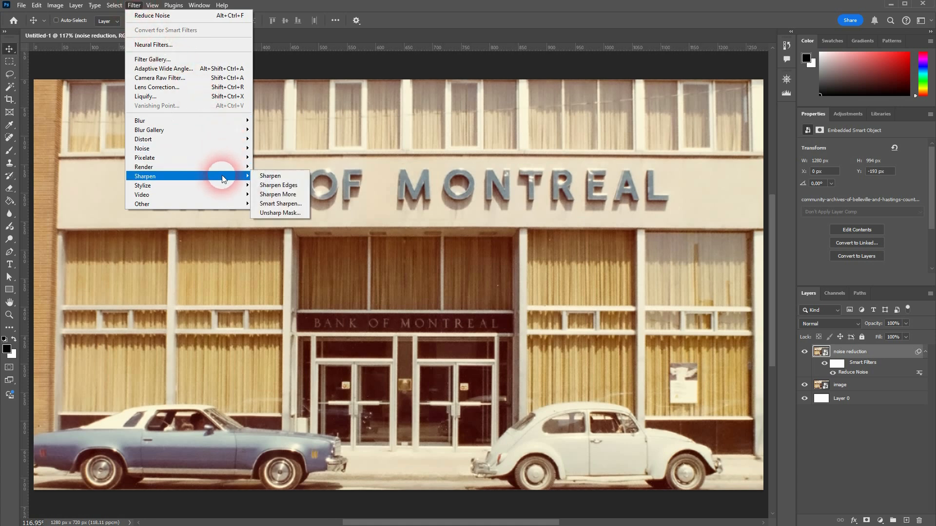
{"action": "left_click", "coordinate": [280, 177]}
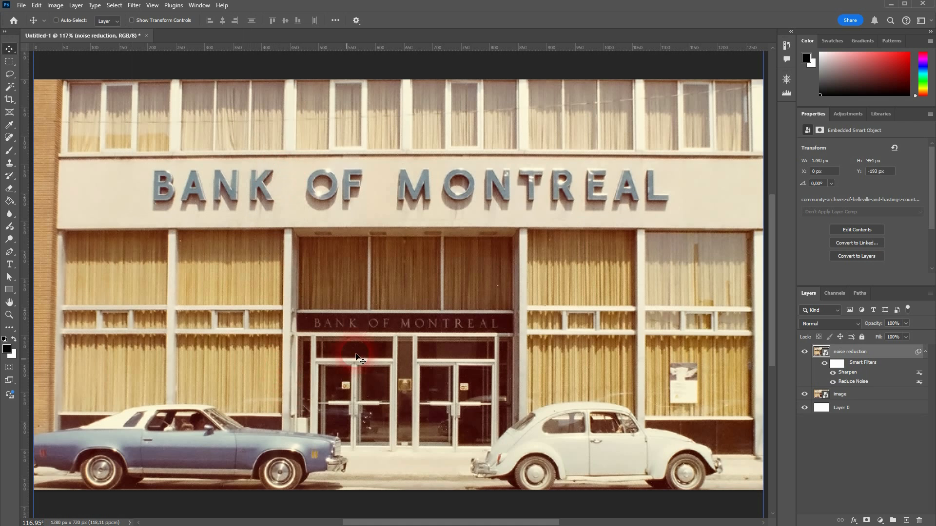
Add the Sharpen Edges filter to the noise reduction layer as another smart filter
{"action": "left_click", "coordinate": [115, 6]}
{"action": "left_click", "coordinate": [134, 5]}
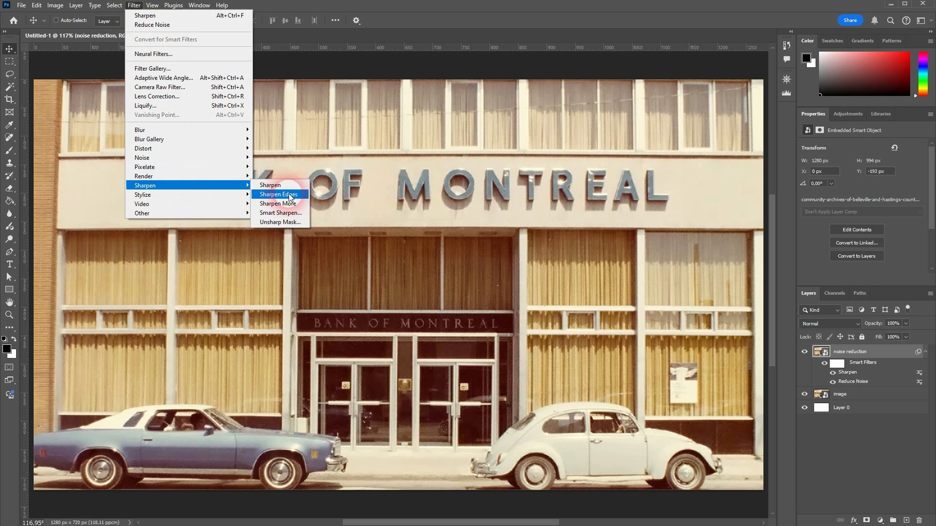
{"action": "left_click", "coordinate": [291, 196]}
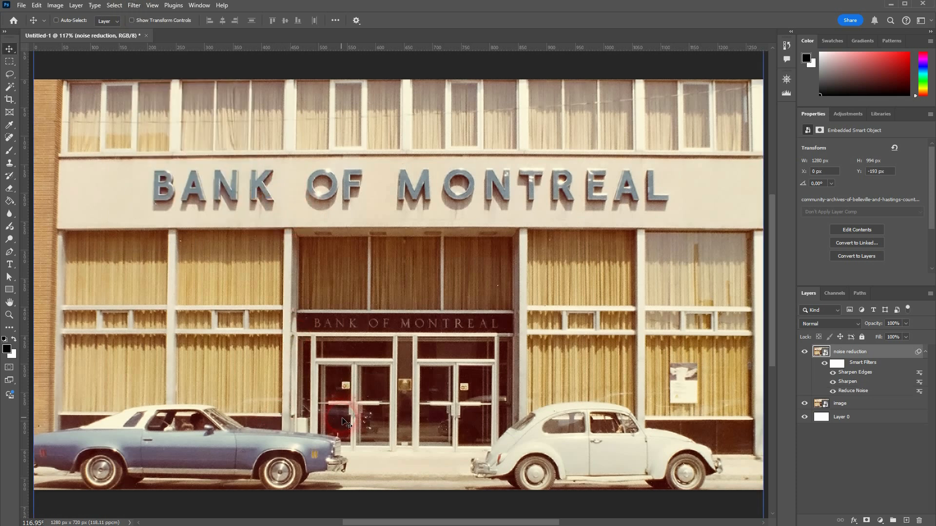
Add the Sharpen More filter on top of the noise reduction layer's other smart filters
{"action": "left_click", "coordinate": [134, 6]}
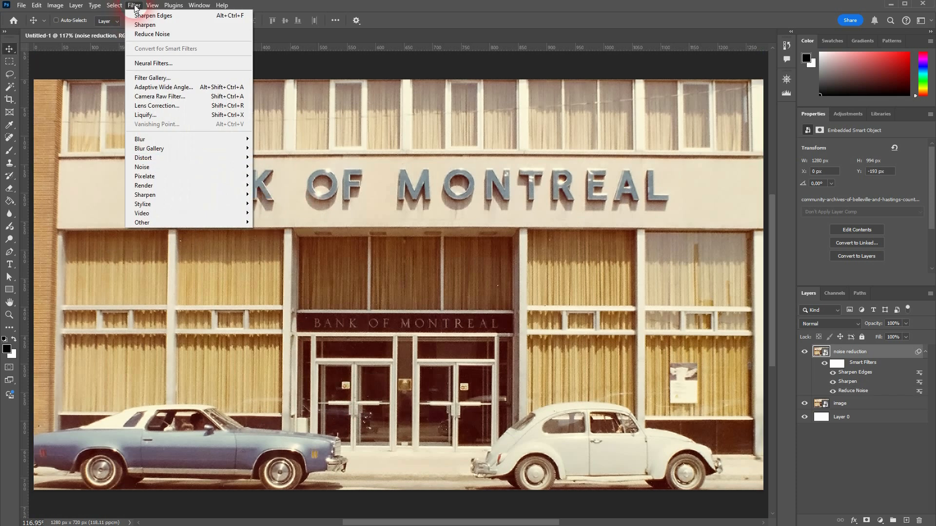
{"action": "mouse_move", "coordinate": [212, 193]}
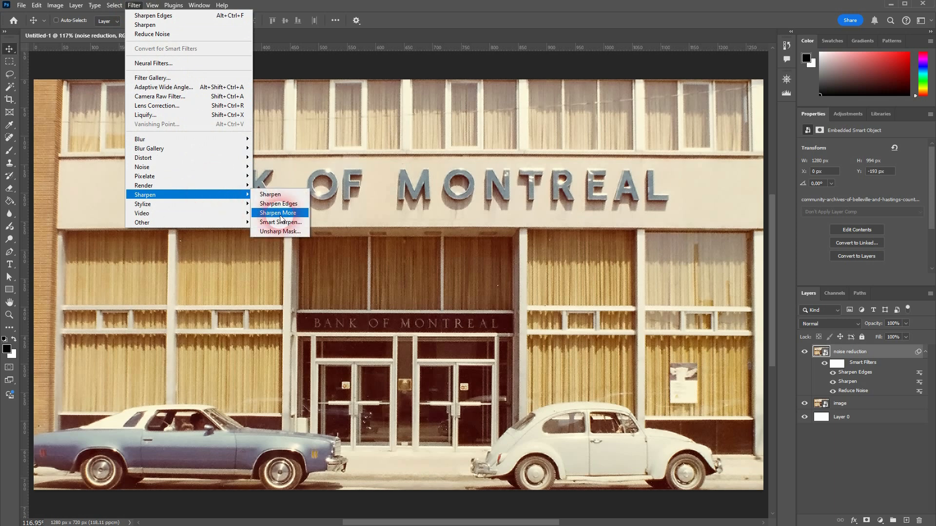
{"action": "left_click", "coordinate": [279, 214]}
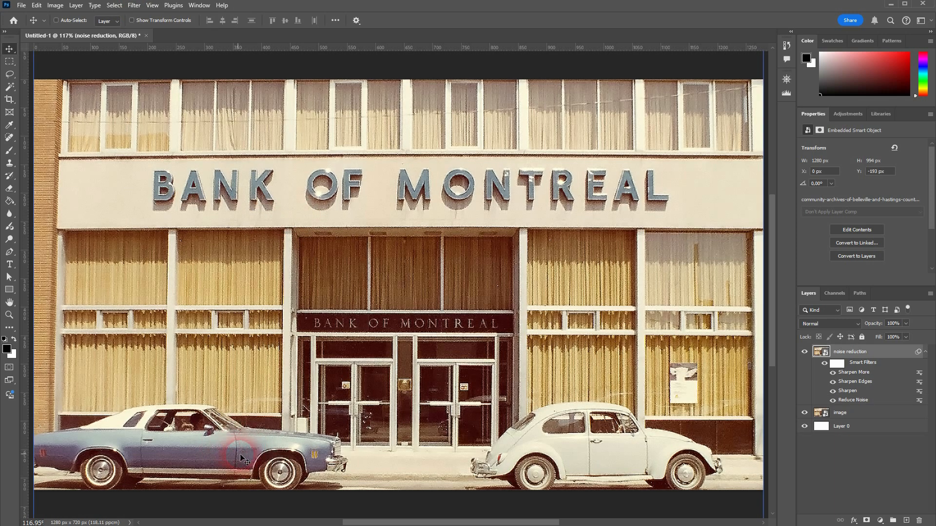
Hide the Sharpen More smart filter and compare the blue car up close with Sharpen Edges and Sharpen each turned off and on
{"action": "scroll", "coordinate": [233, 454], "scroll_direction": "up", "scroll_amount": 5}
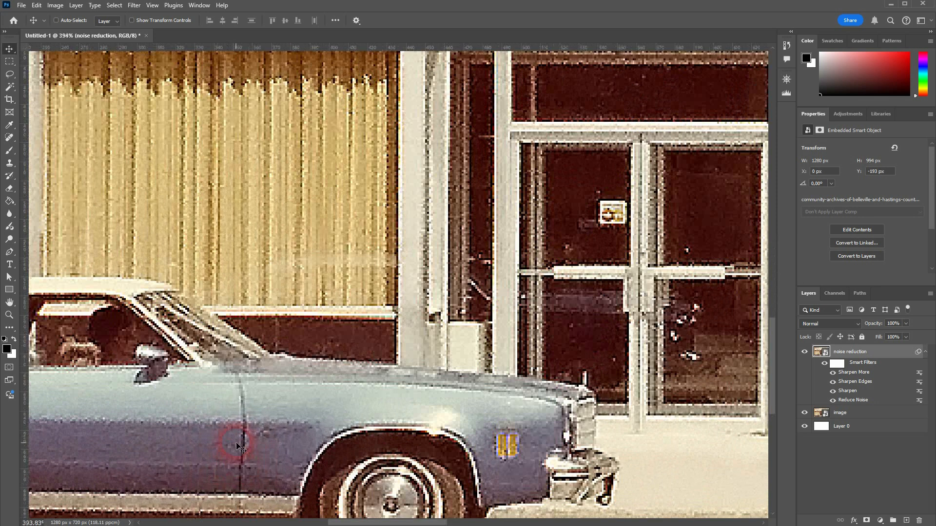
{"action": "left_click", "coordinate": [832, 372]}
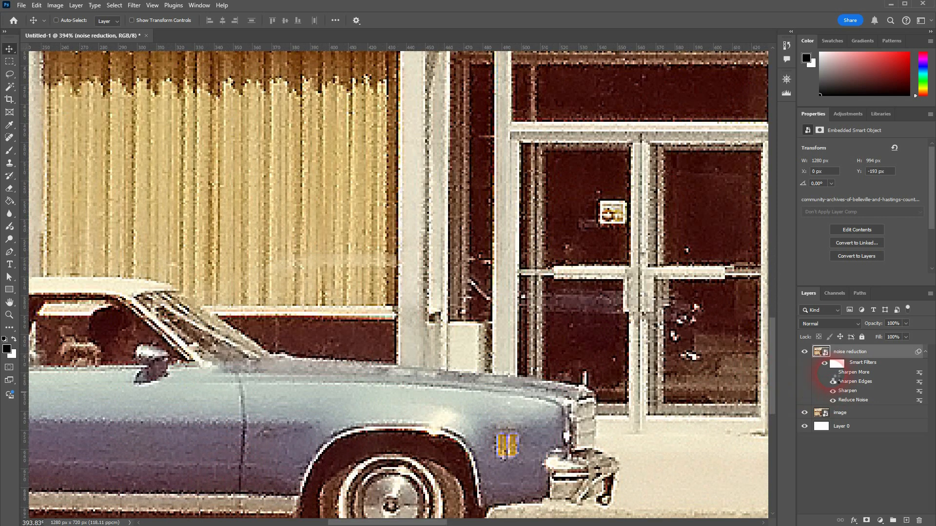
{"action": "left_click", "coordinate": [833, 381]}
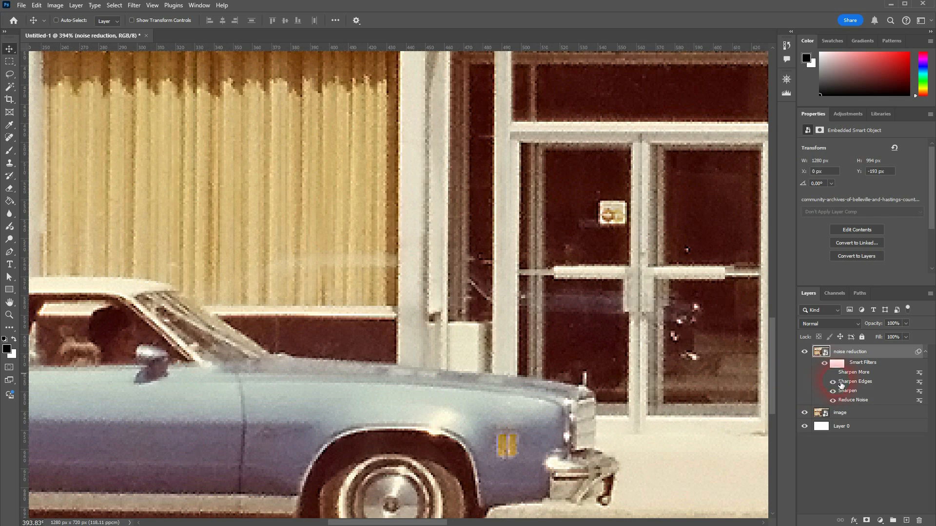
{"action": "left_click", "coordinate": [833, 381]}
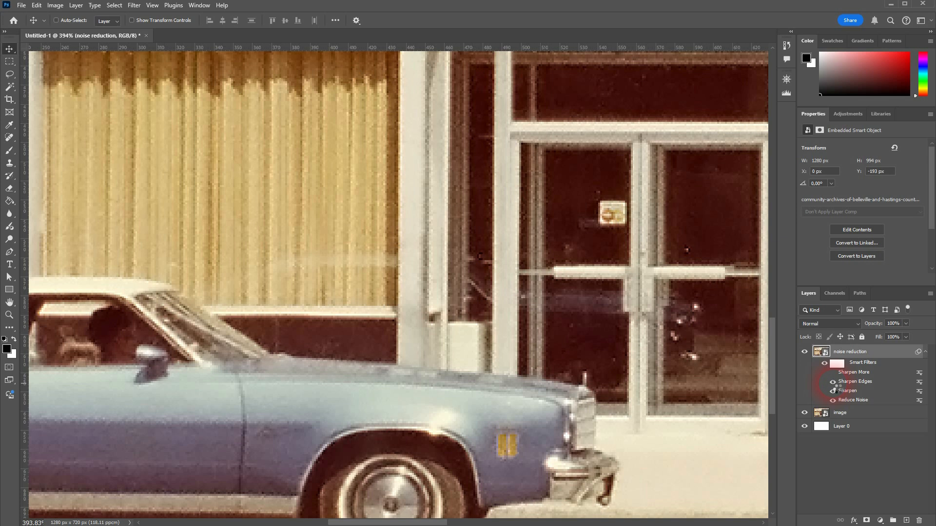
{"action": "left_click", "coordinate": [833, 390]}
{"action": "left_click", "coordinate": [833, 391]}
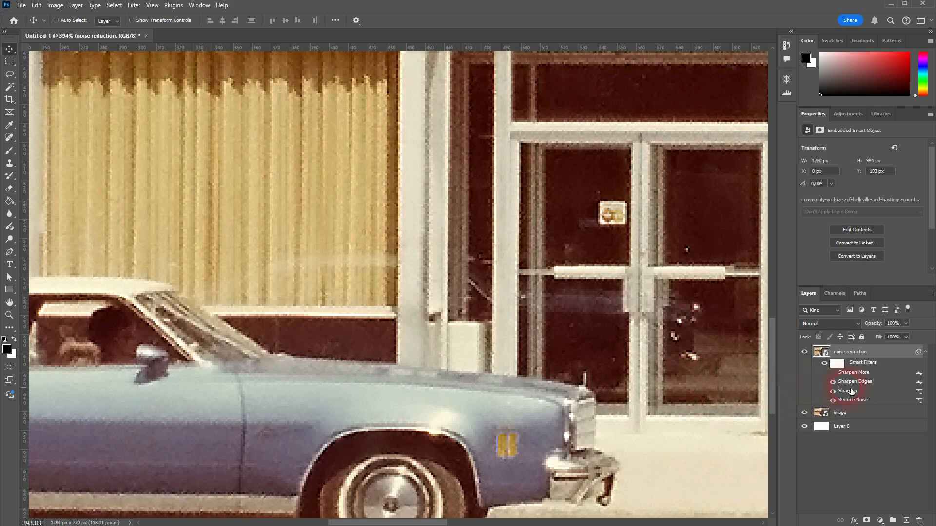